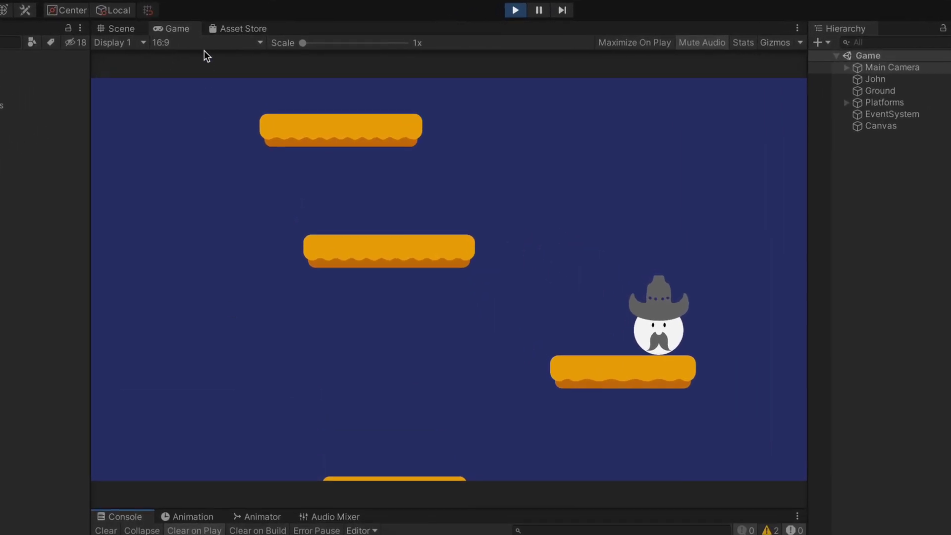
- Preview the game in the Game view at 4:3, then at 3:2
click(203, 45)
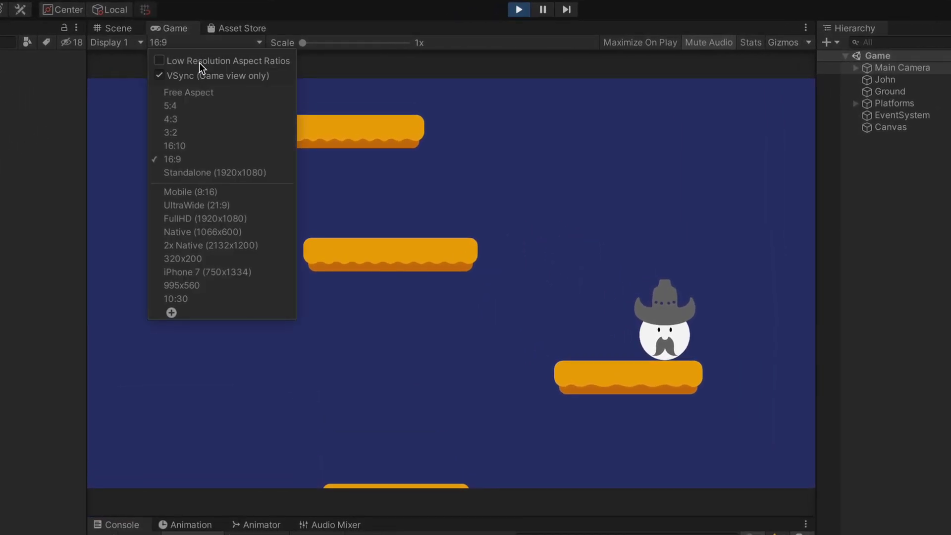
click(186, 119)
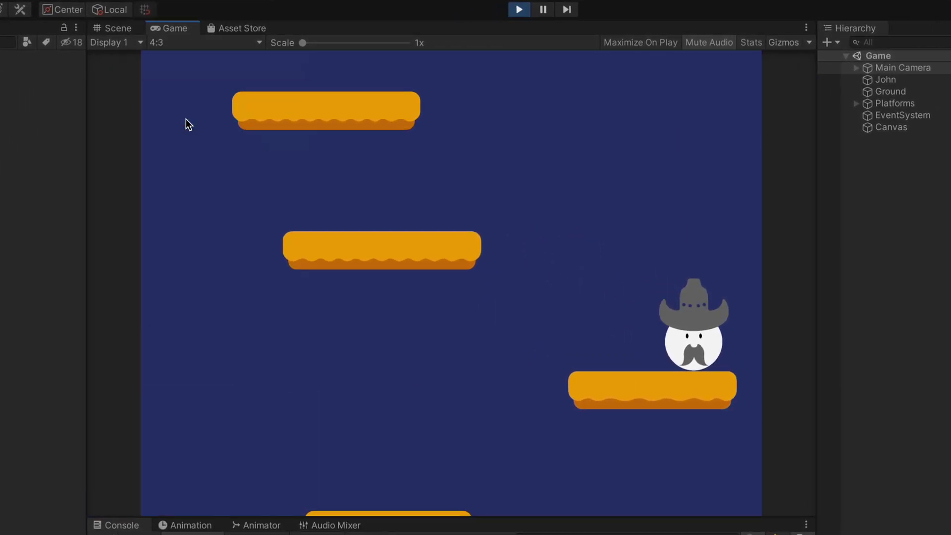
click(178, 44)
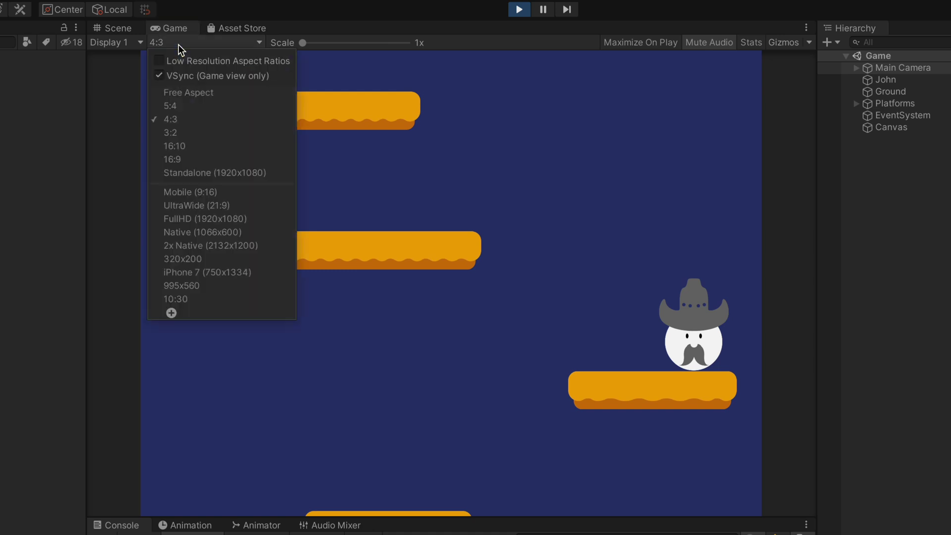
click(182, 131)
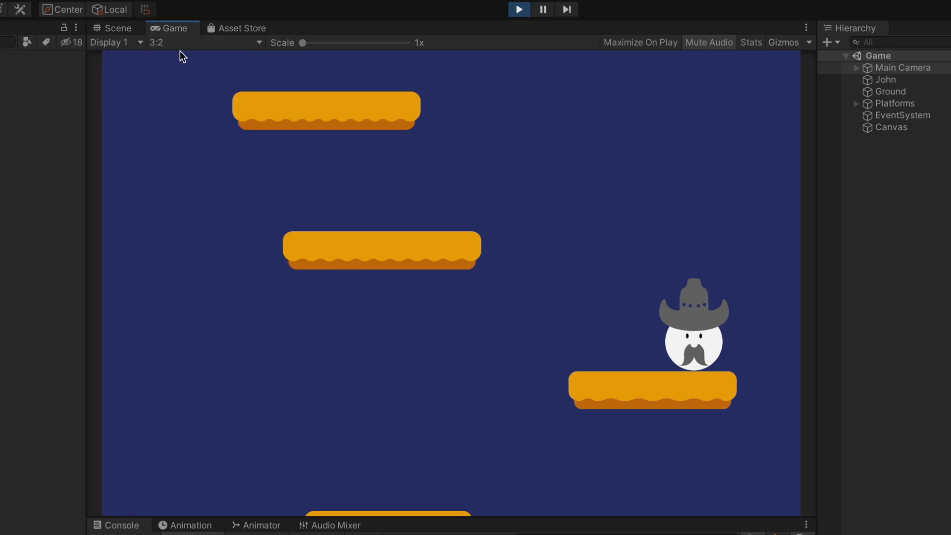
- Preview the portrait game at 18:9 Portrait (9:18), then settle on 16:9 Portrait (9:16)
click(183, 42)
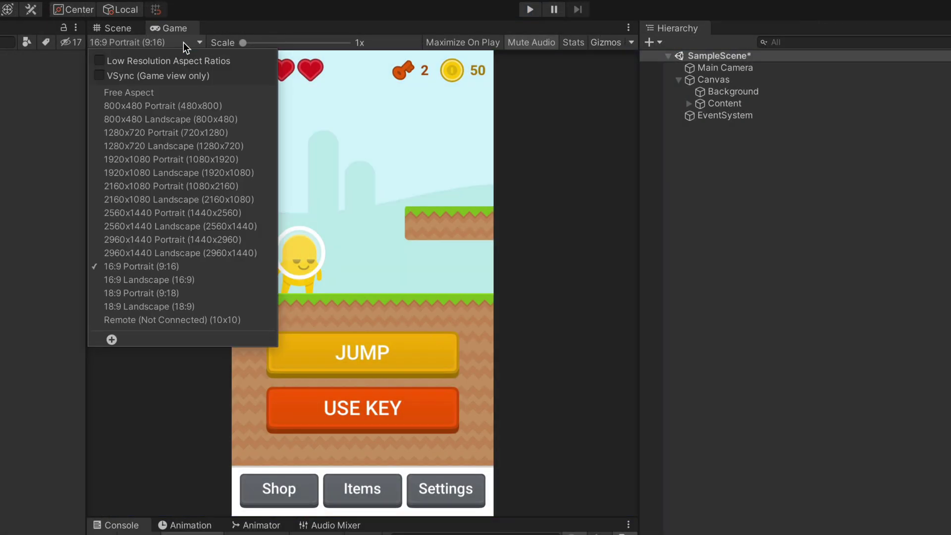
click(141, 292)
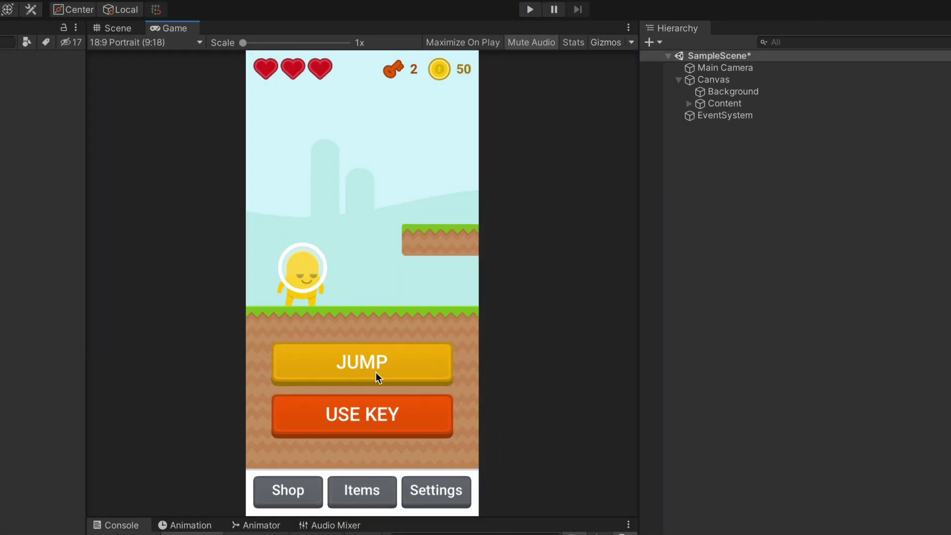
click(137, 44)
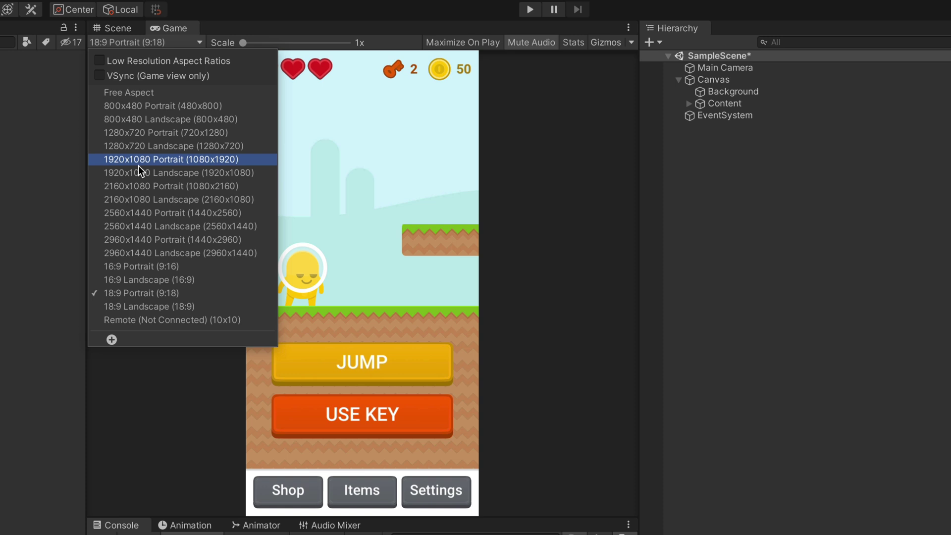
click(131, 267)
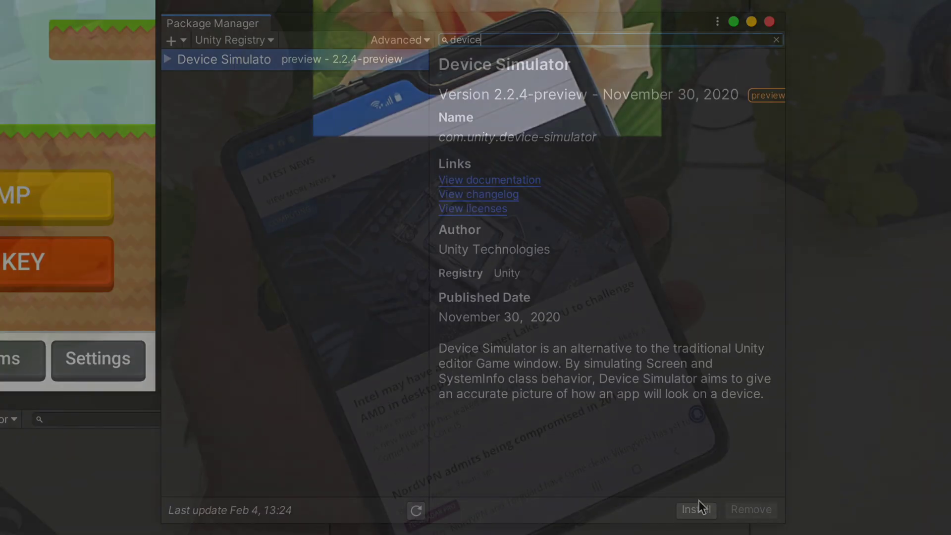
- Install the Device Simulator package and pick Apple iPhone X as the simulated device
click(702, 512)
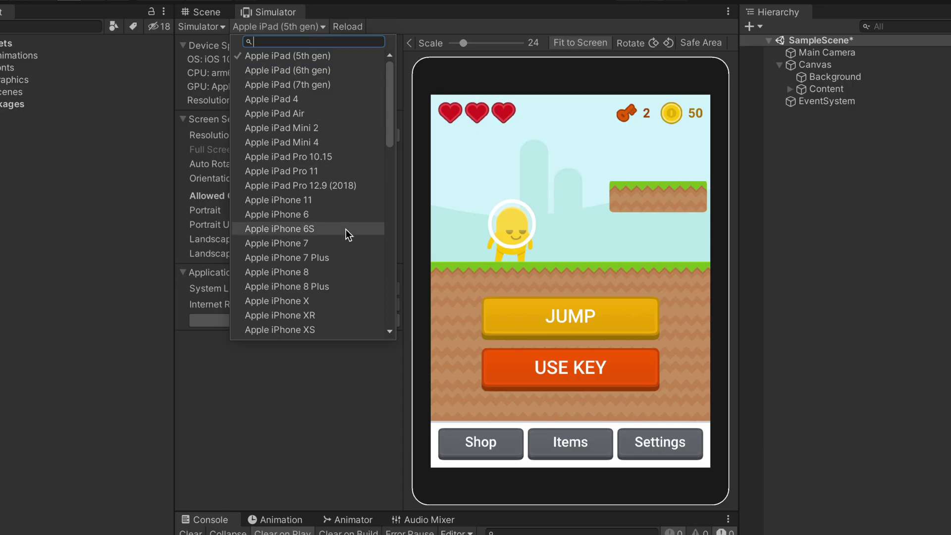
scroll(346, 233, down, 5)
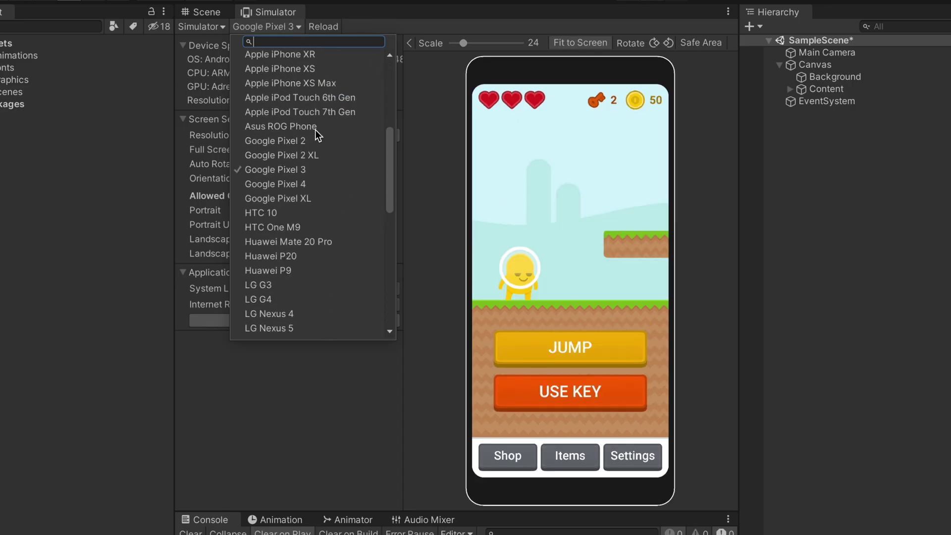
scroll(315, 130, up, 3)
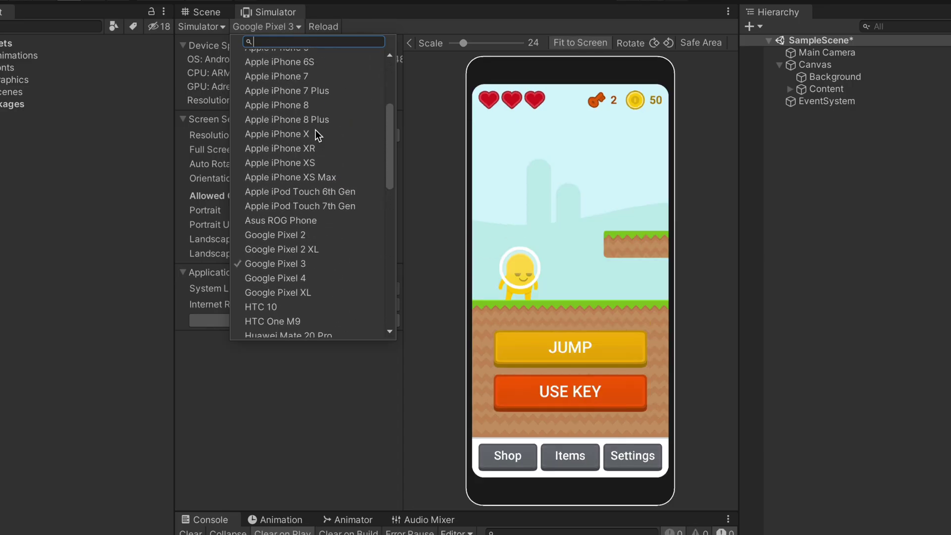
click(328, 134)
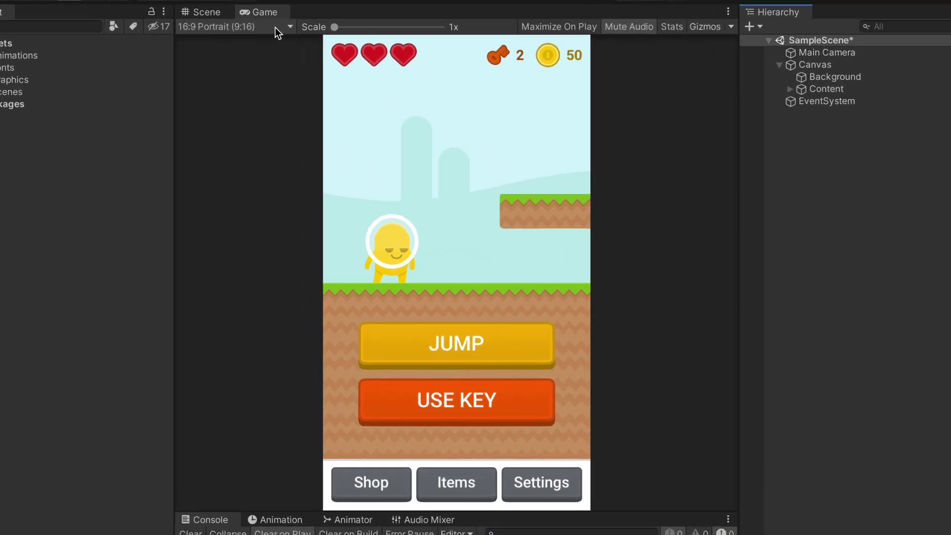
click(275, 27)
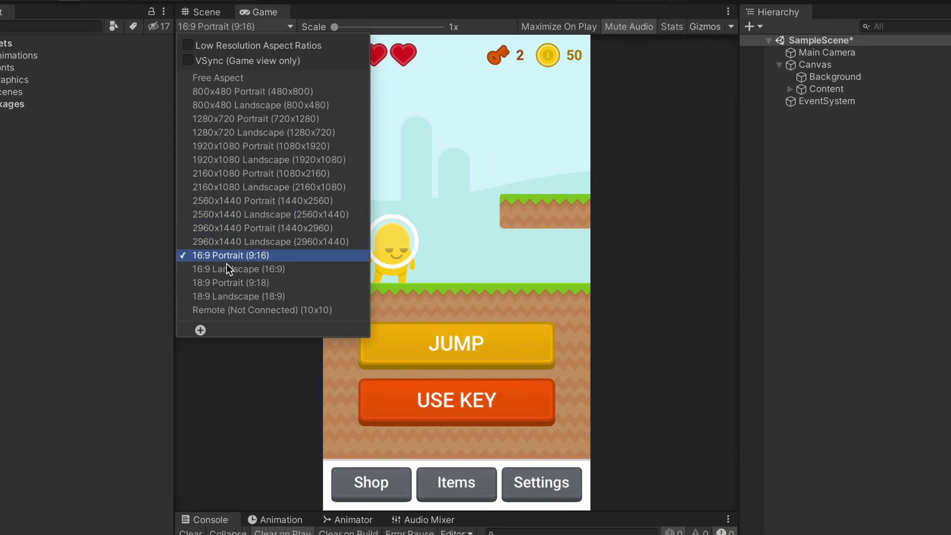
click(227, 281)
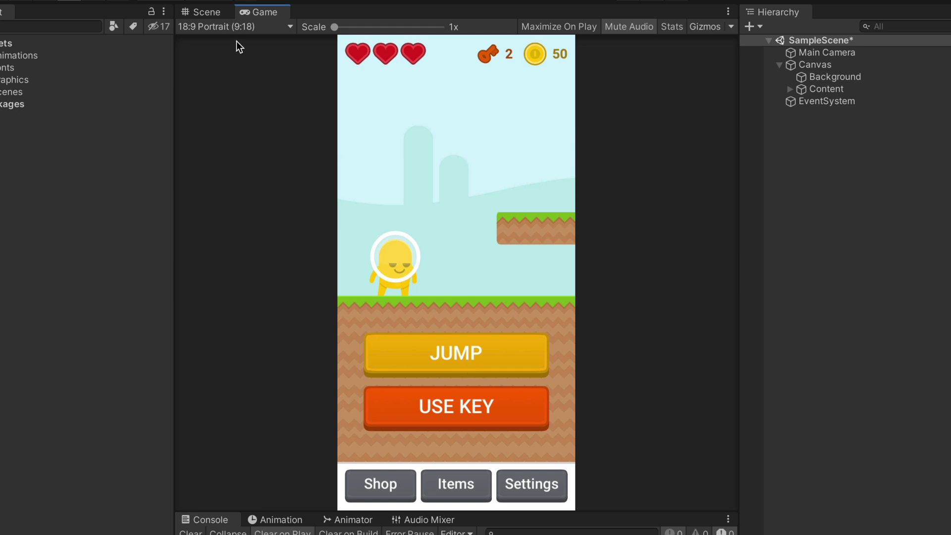
click(227, 28)
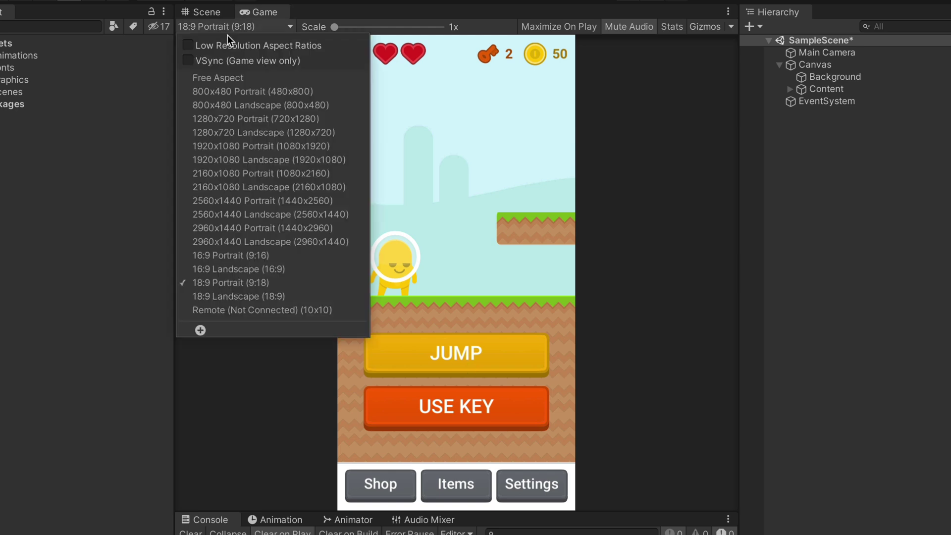
click(219, 256)
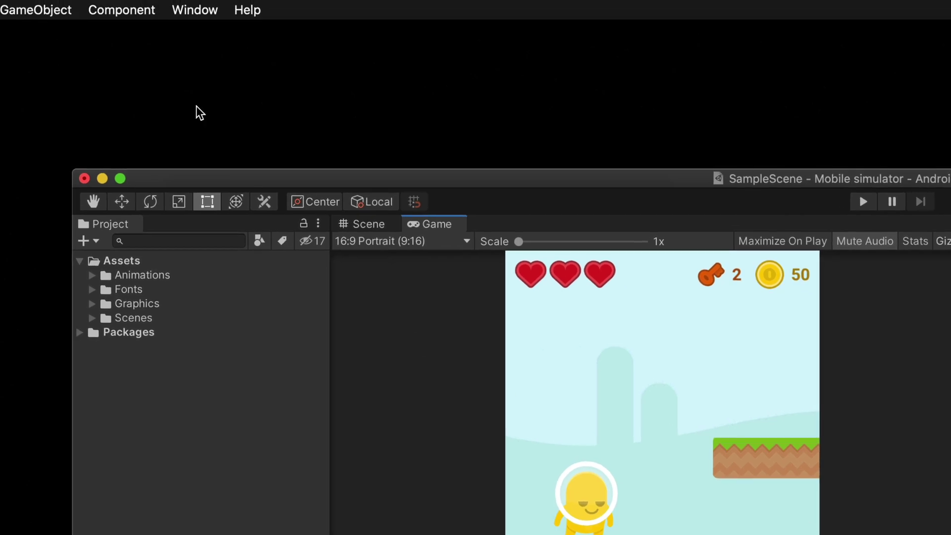
- In Package Manager, show preview packages, search 'device' and install Device Simulator
click(190, 9)
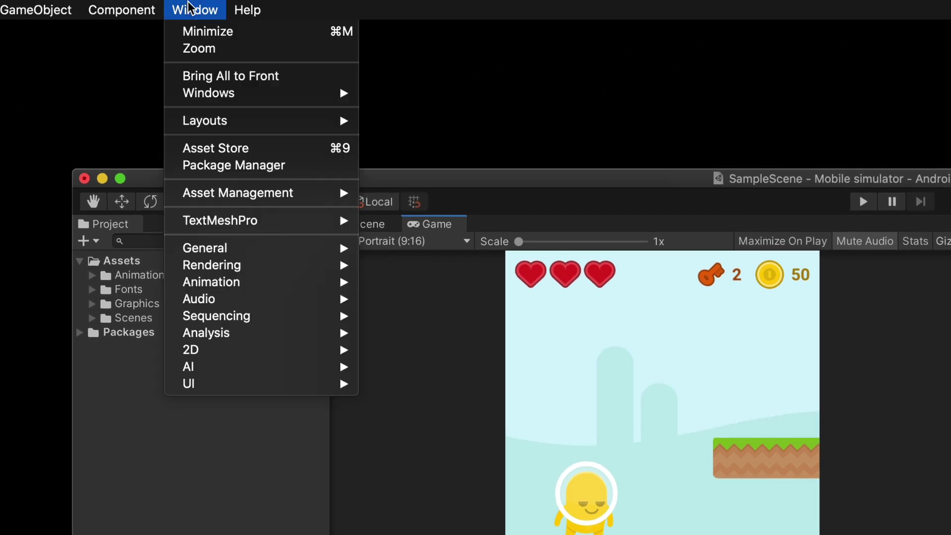
click(254, 165)
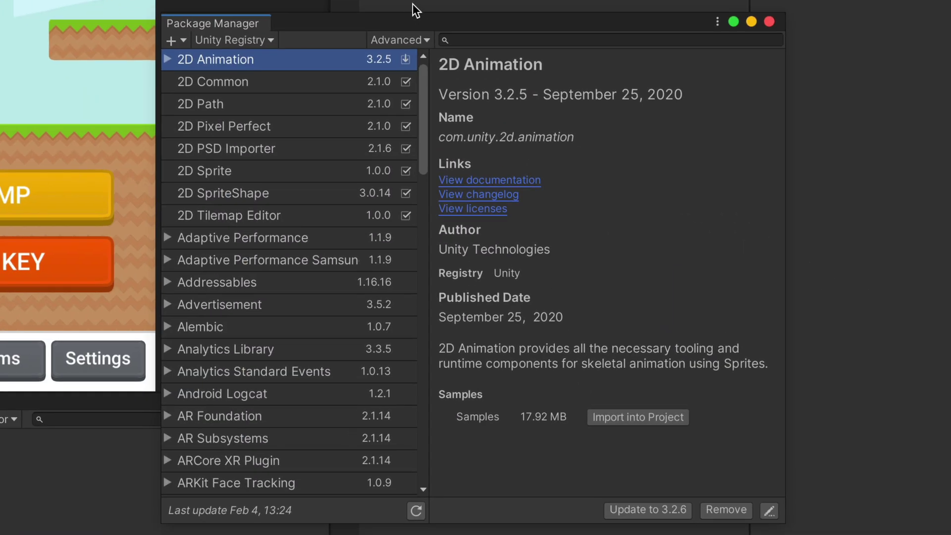
click(422, 35)
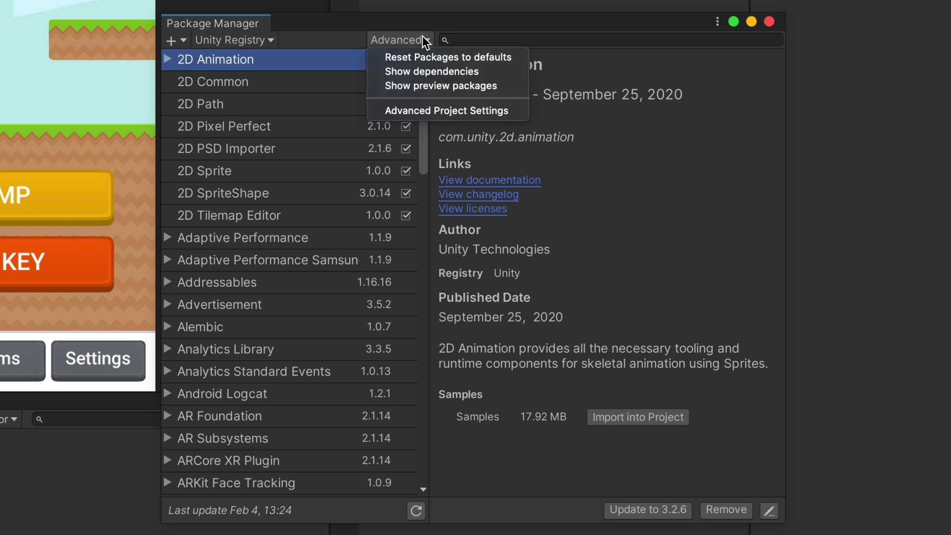
click(425, 85)
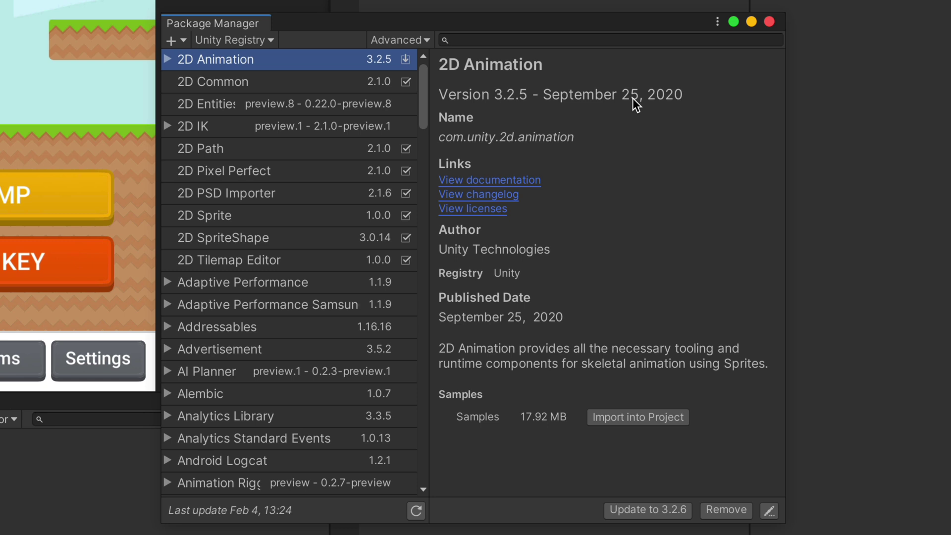
click(553, 40)
text(device)
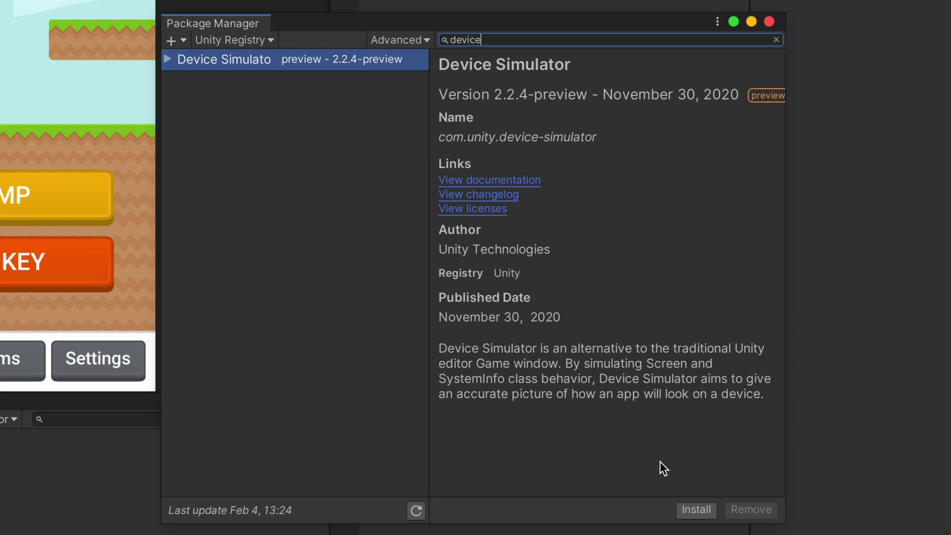
click(700, 509)
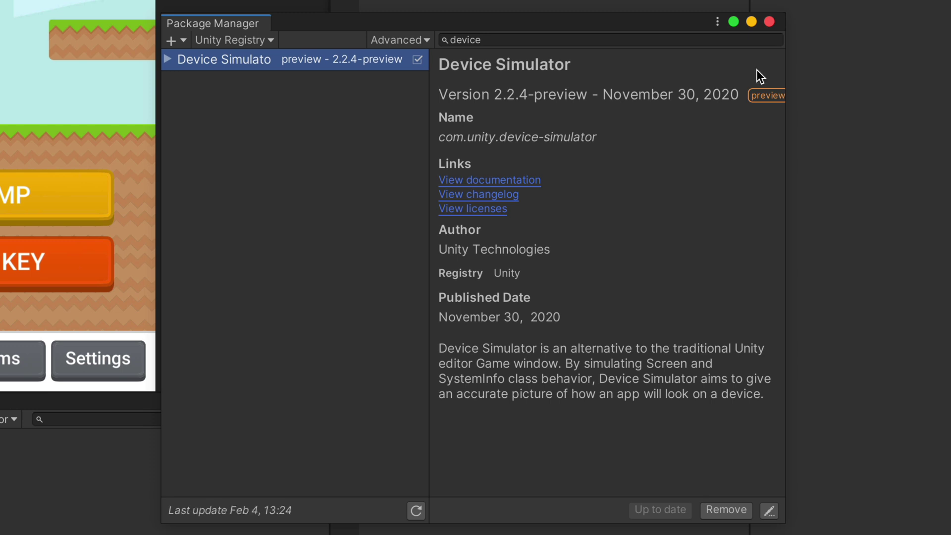
- Close the Package Manager and switch the Game view to the Simulator
click(769, 22)
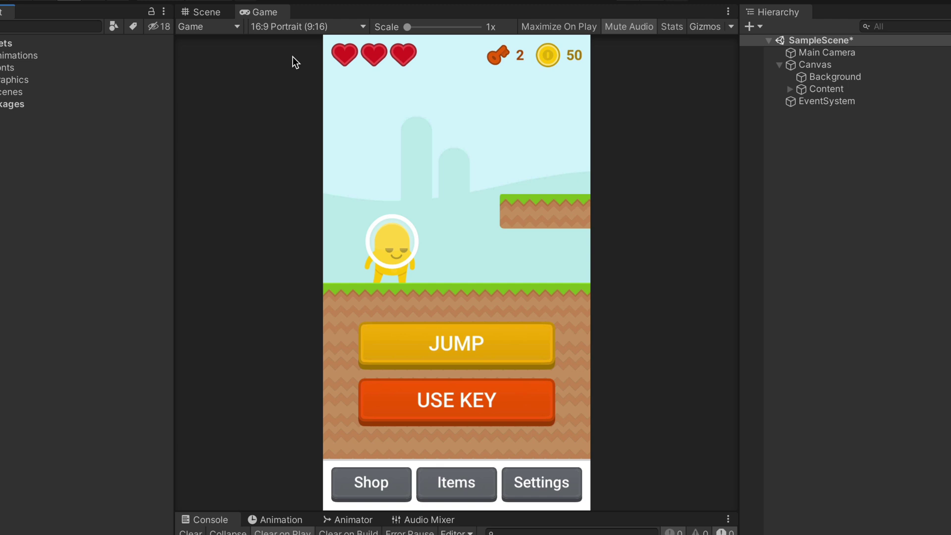
click(233, 28)
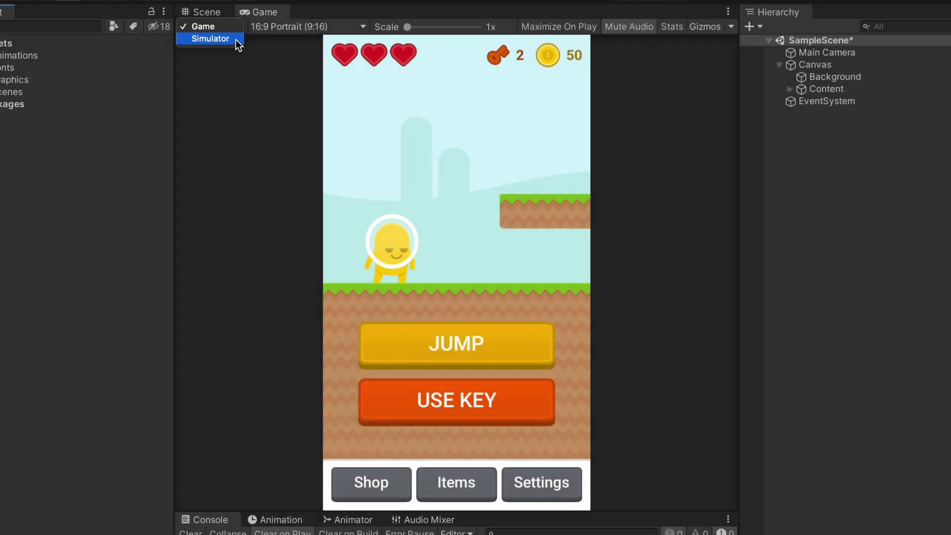
click(236, 40)
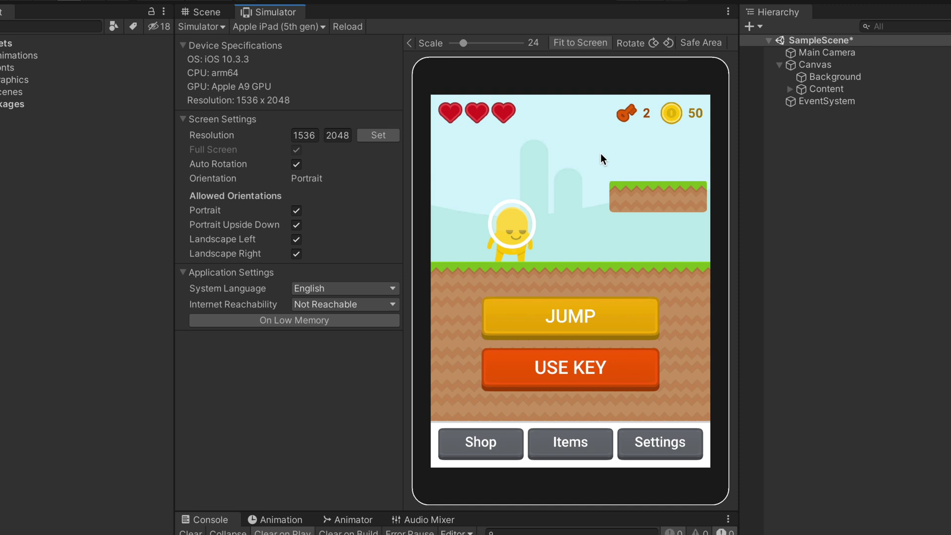
- Simulate a Google Pixel 3, rotating it to landscape and back to portrait
click(307, 28)
scroll(345, 230, down, 6)
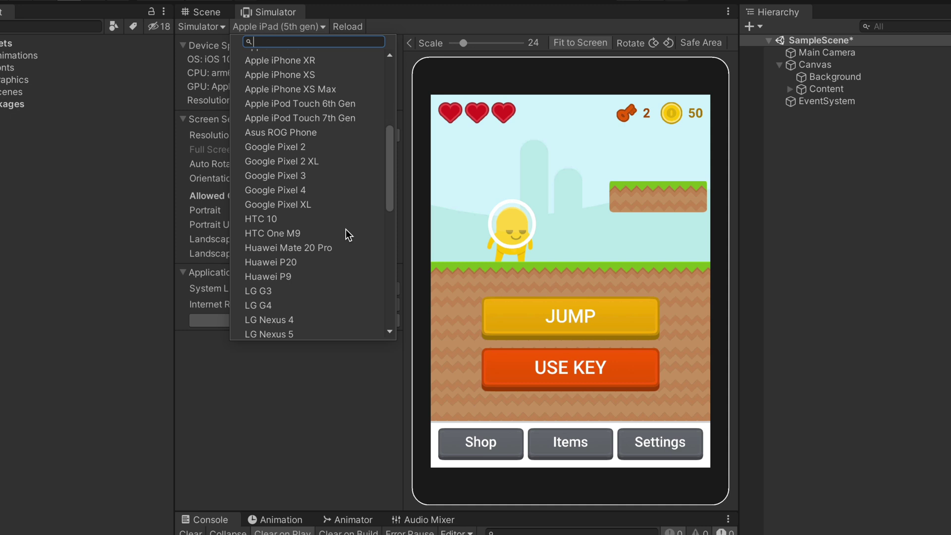
scroll(346, 229, down, 1)
click(302, 166)
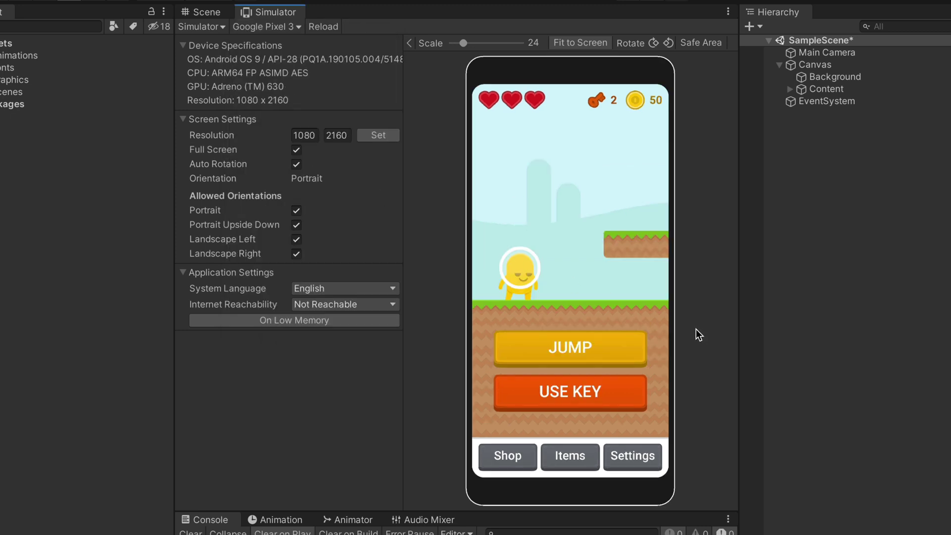
click(658, 44)
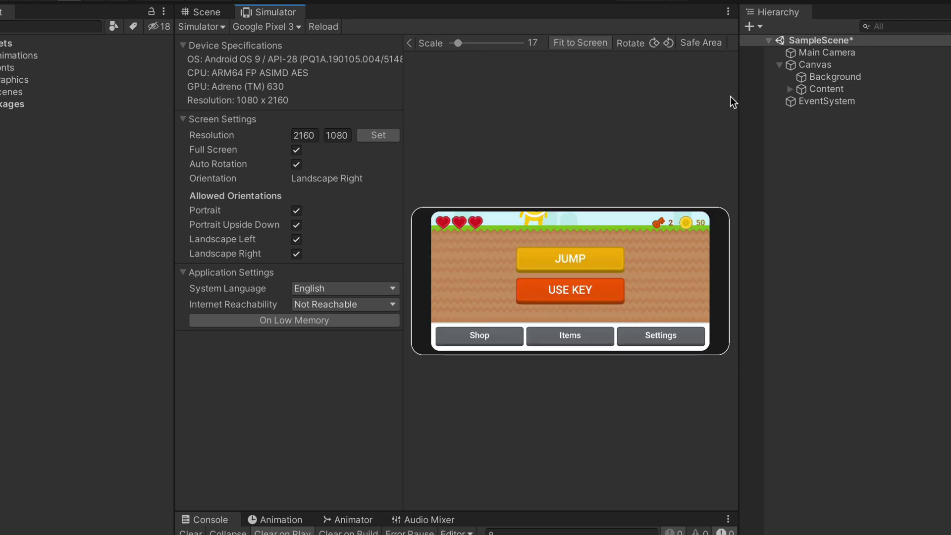
click(667, 43)
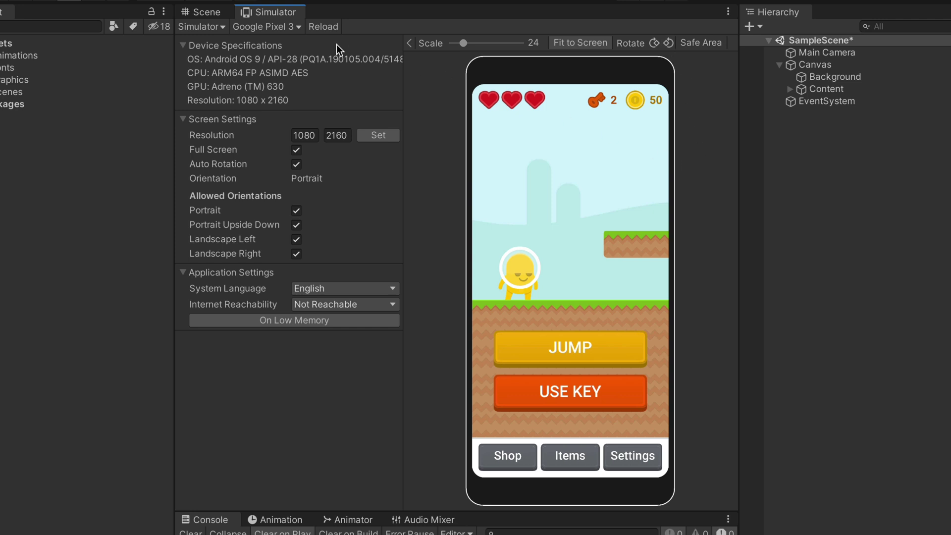
- Switch the simulated device to Apple iPhone X (iOS 12.4, 1125 x 2436)
click(291, 28)
scroll(315, 129, up, 5)
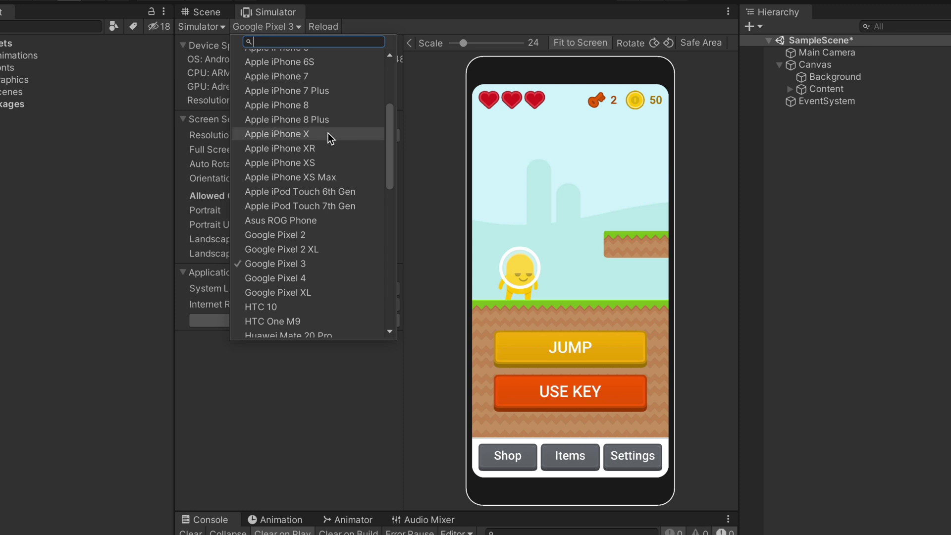
click(327, 133)
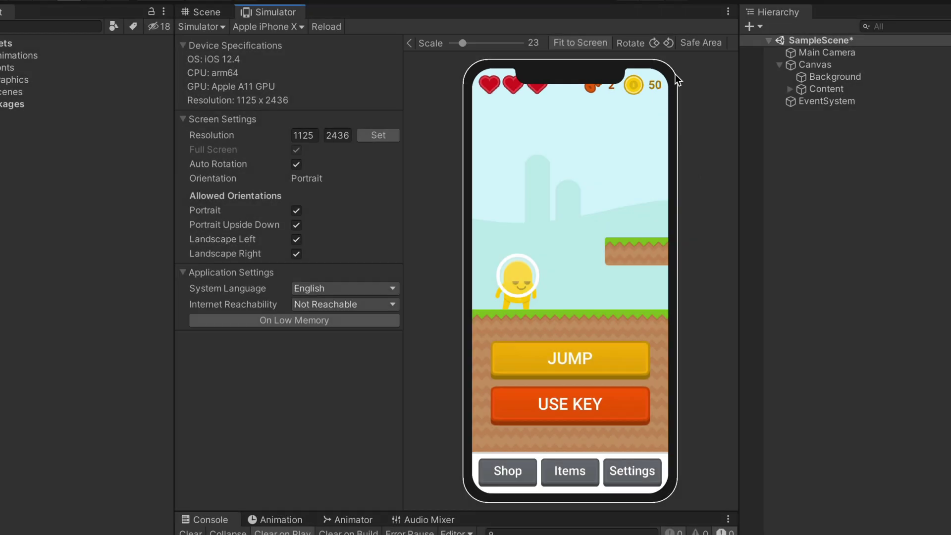
- Turn on the Safe Area outline in the Simulator toolbar
click(694, 43)
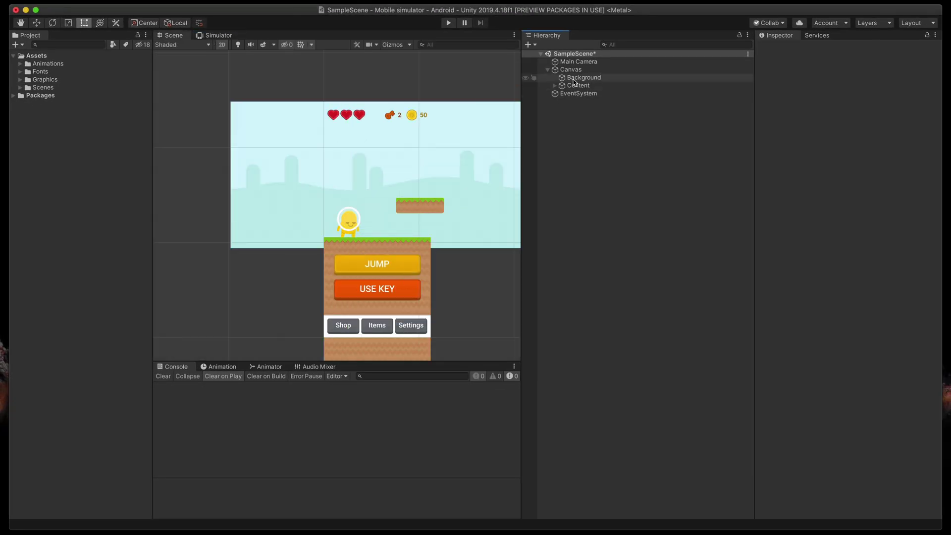
- Drag the Content area's top edge below the notch and check it on the simulated iPhone X
click(575, 86)
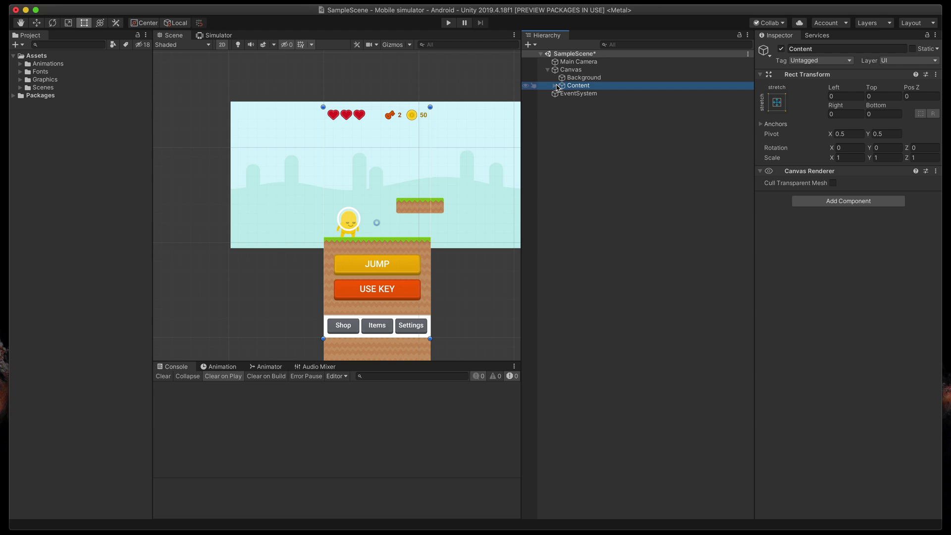
click(555, 86)
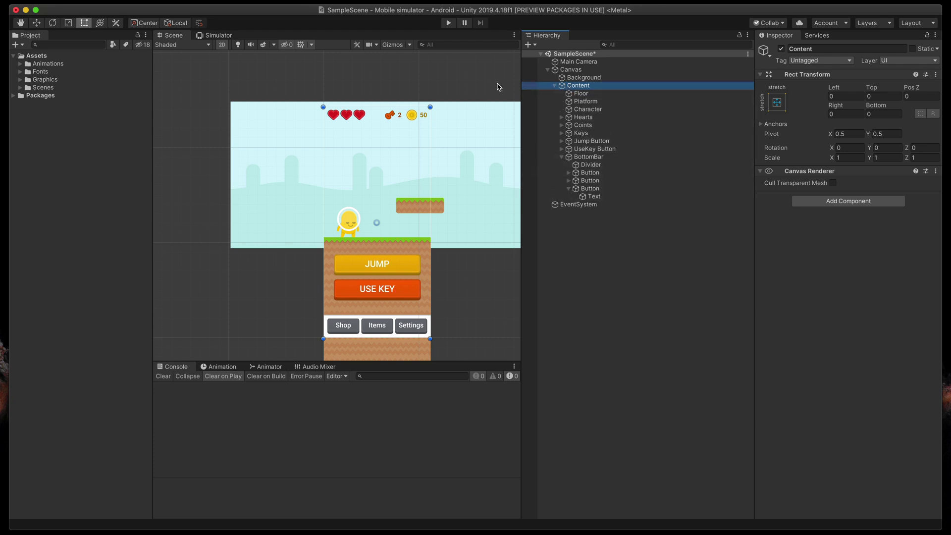
drag(347, 107, 347, 126)
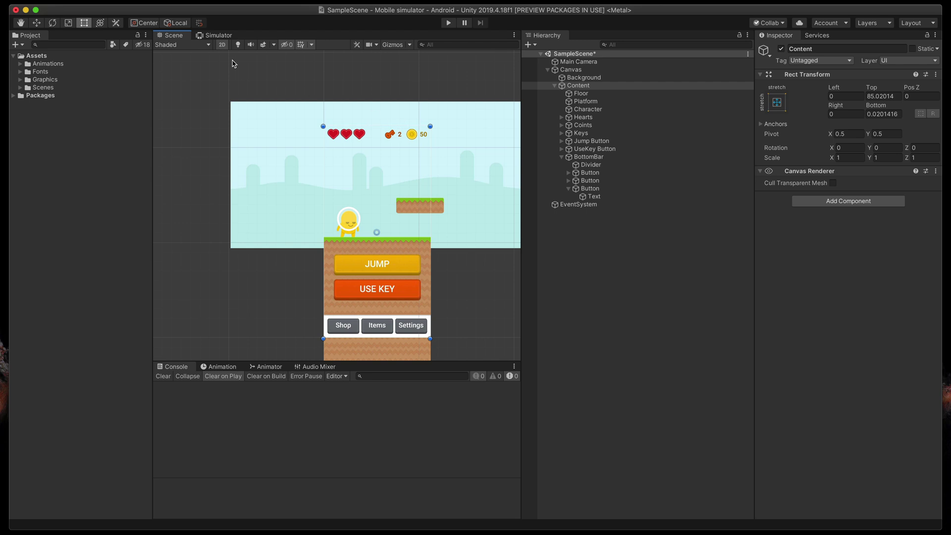
click(221, 36)
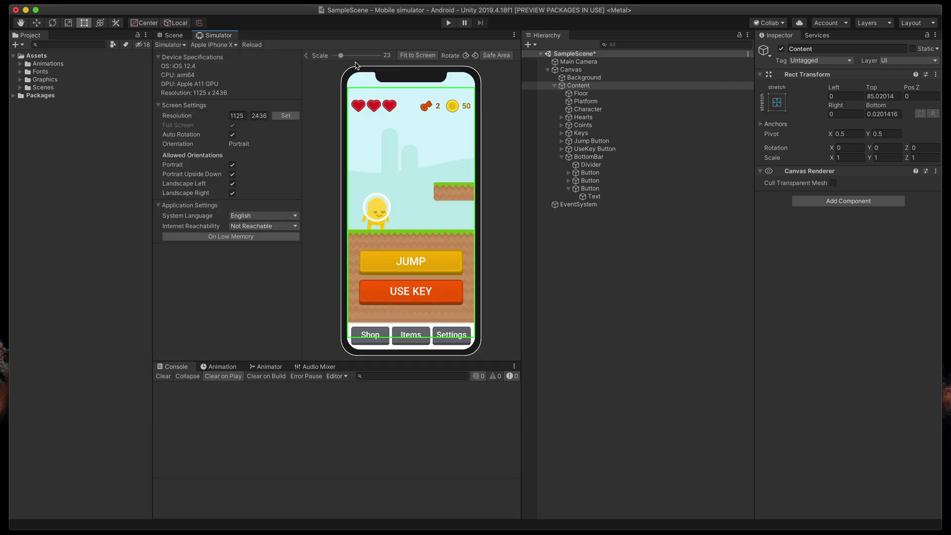
click(172, 36)
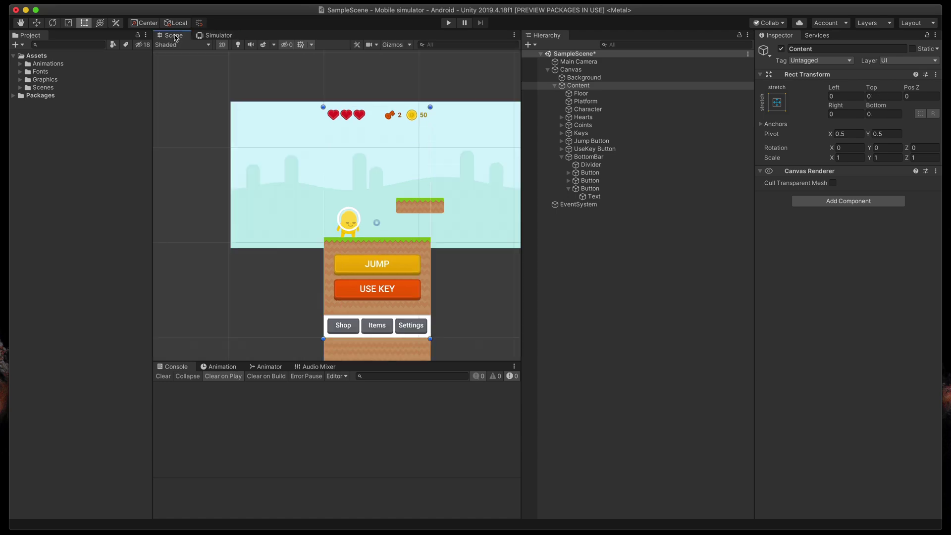
key(super+Tab)
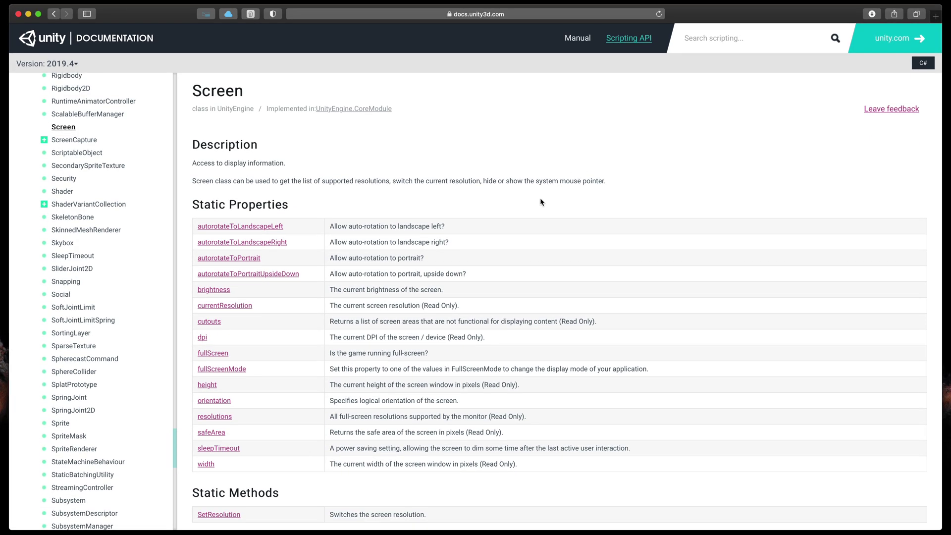
- Open the Screen.safeArea page and highlight its description of the safe area in pixels
click(212, 433)
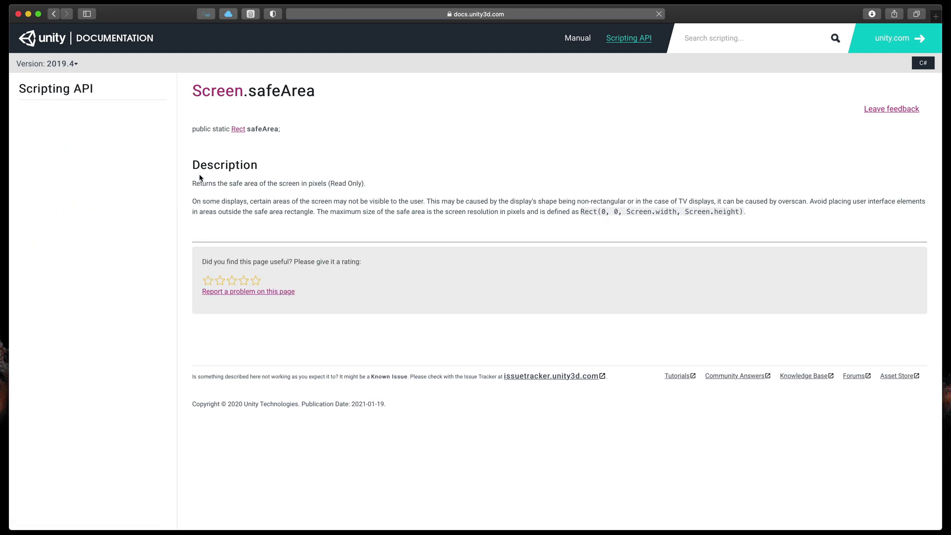
drag(194, 179, 318, 178)
click(363, 177)
triple_click(362, 177)
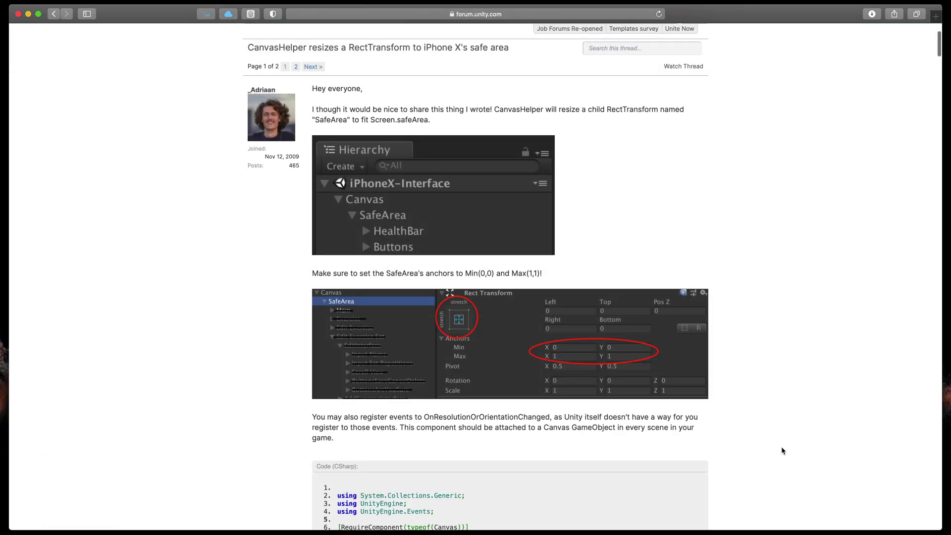
- Scroll the forum thread past the SafeArea anchor screenshots to the CanvasHelper C# code
scroll(781, 449, down, 2)
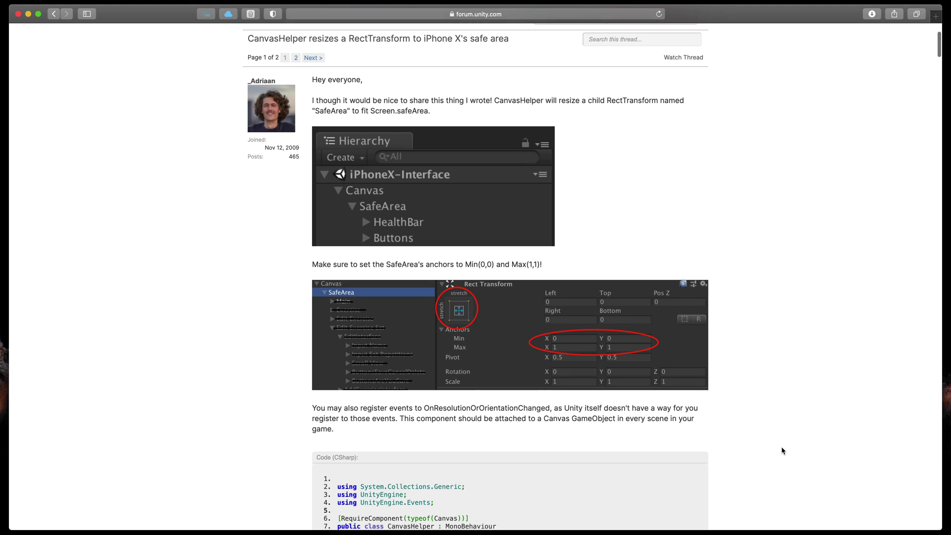
scroll(781, 448, down, 2)
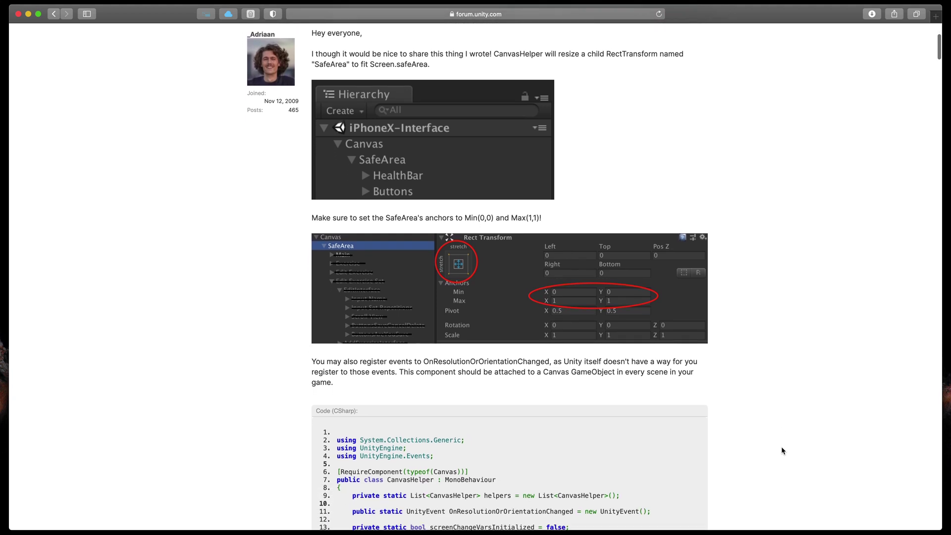
scroll(782, 451, down, 2)
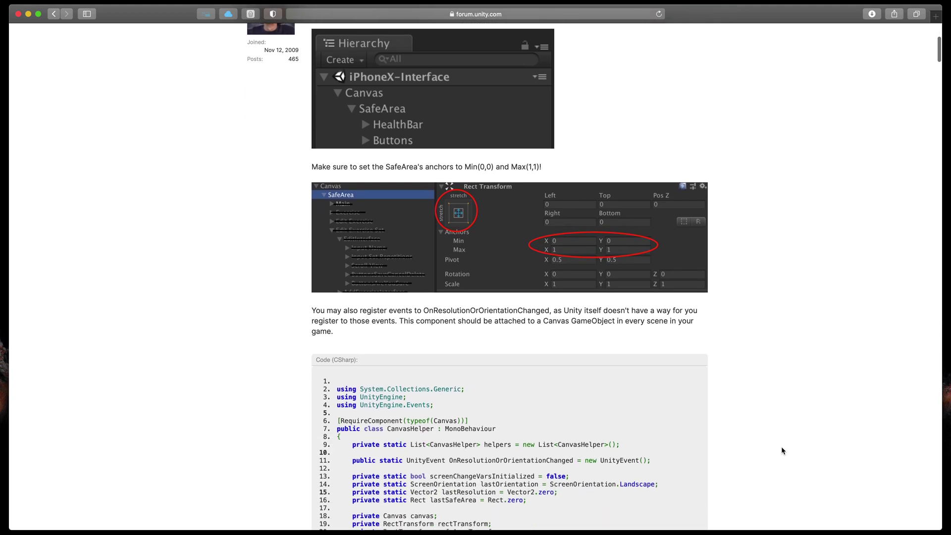
scroll(781, 450, down, 2)
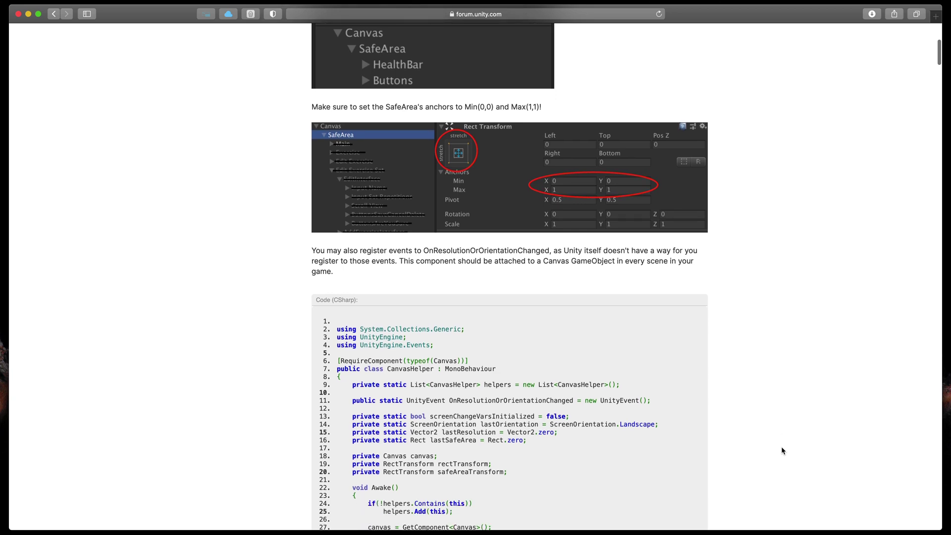
scroll(781, 447, down, 1)
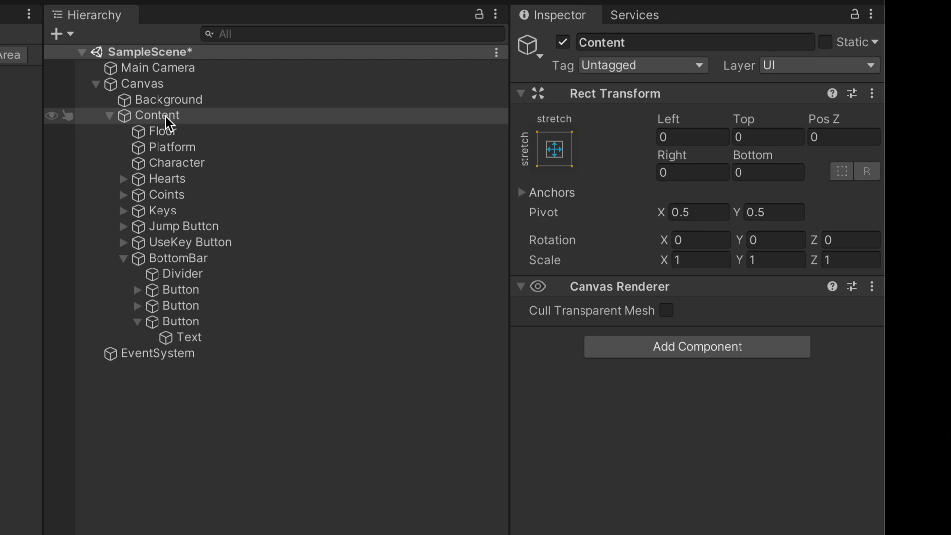
- Rename Content to SafeArea and bring up its anchor presets with Alt held
click(166, 117)
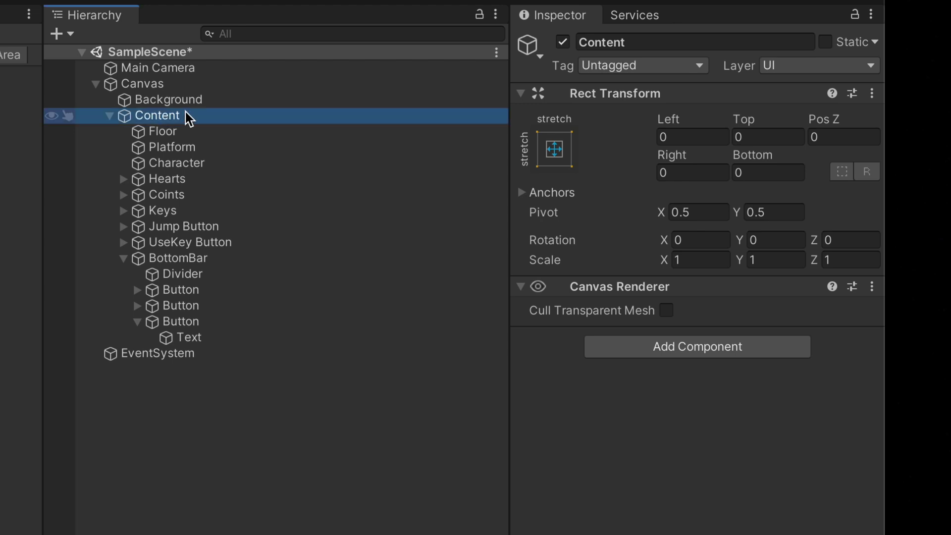
text(SafeAr)
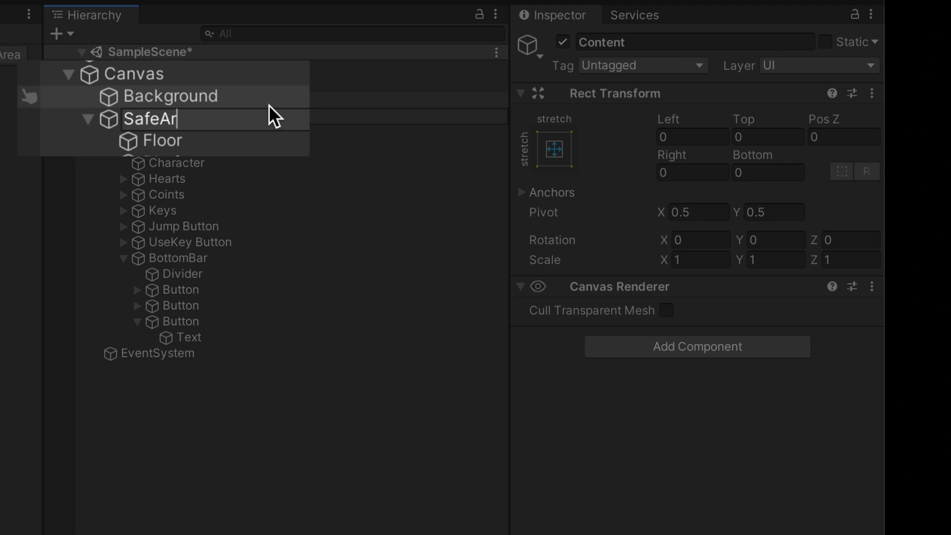
text(ea)
key(Return)
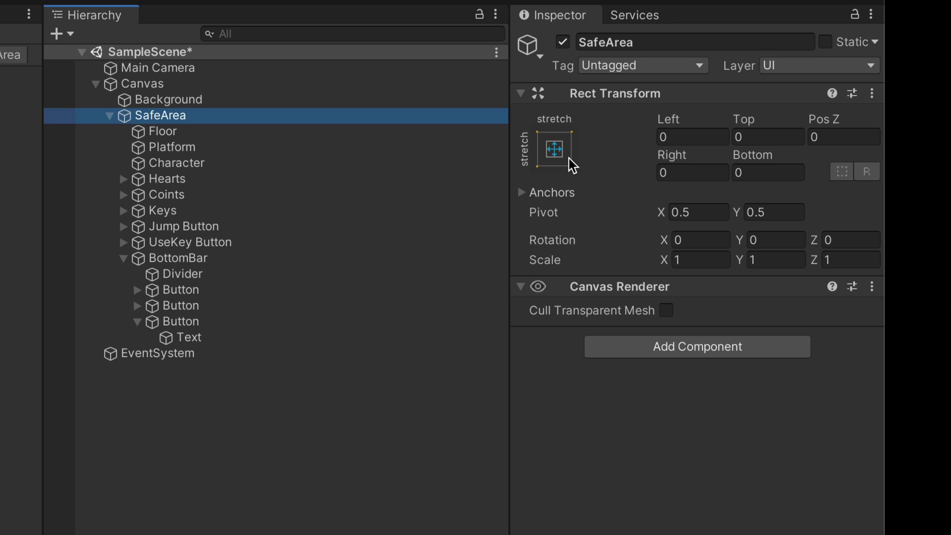
click(555, 148)
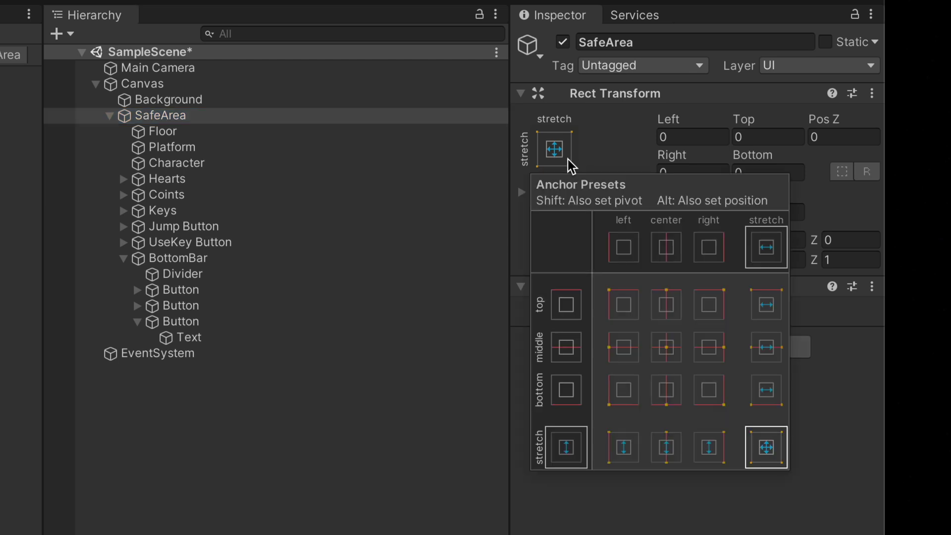
key(alt)
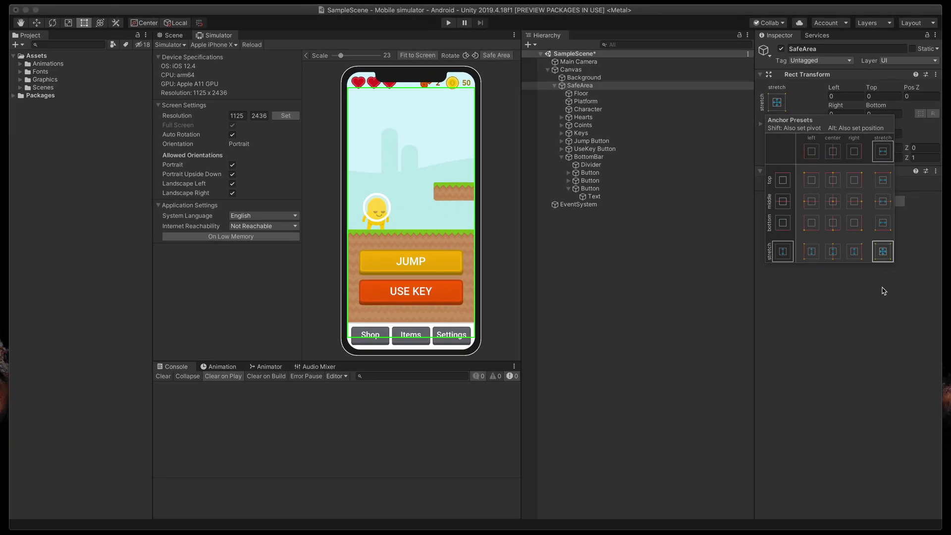
- Create a new script named CanvasHelper on the Canvas and open it in Visual Studio
click(771, 530)
click(570, 69)
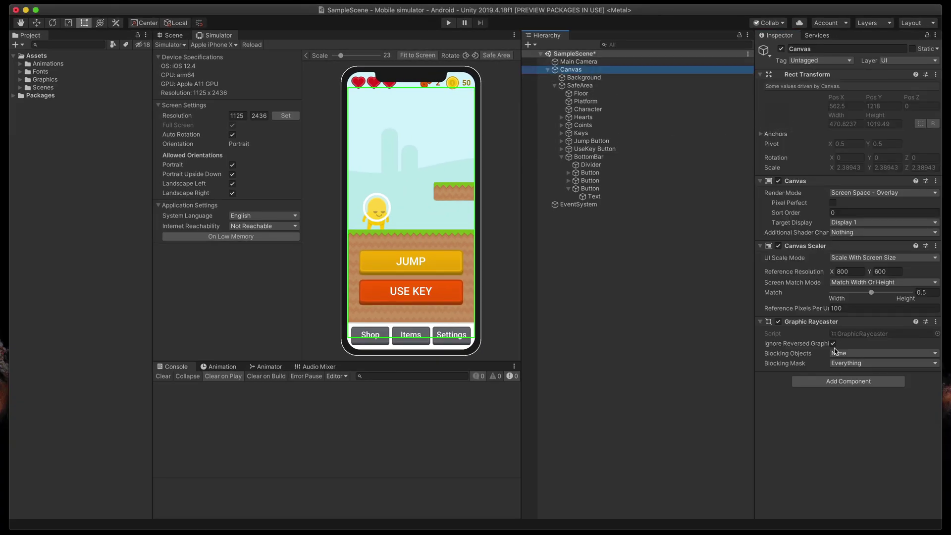
click(844, 387)
text(CanvasH)
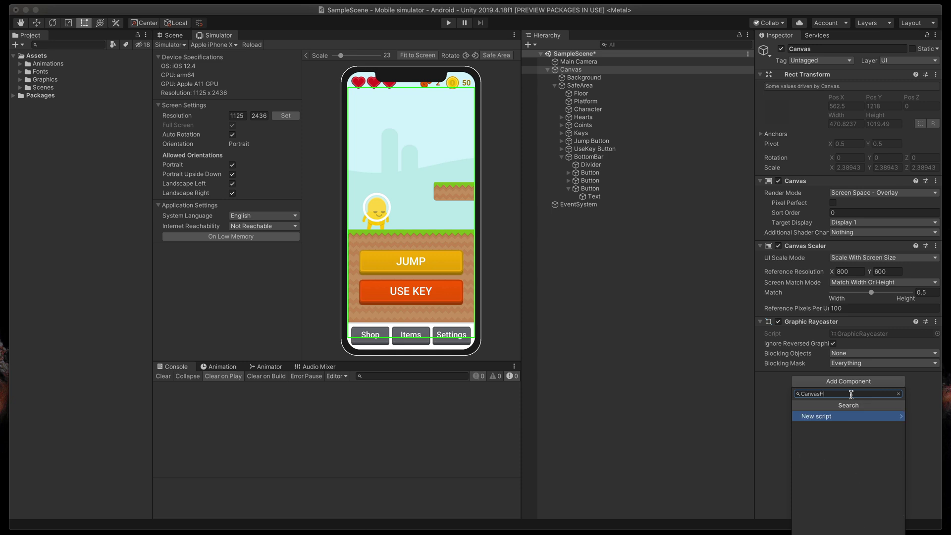
text(elper)
key(Return)
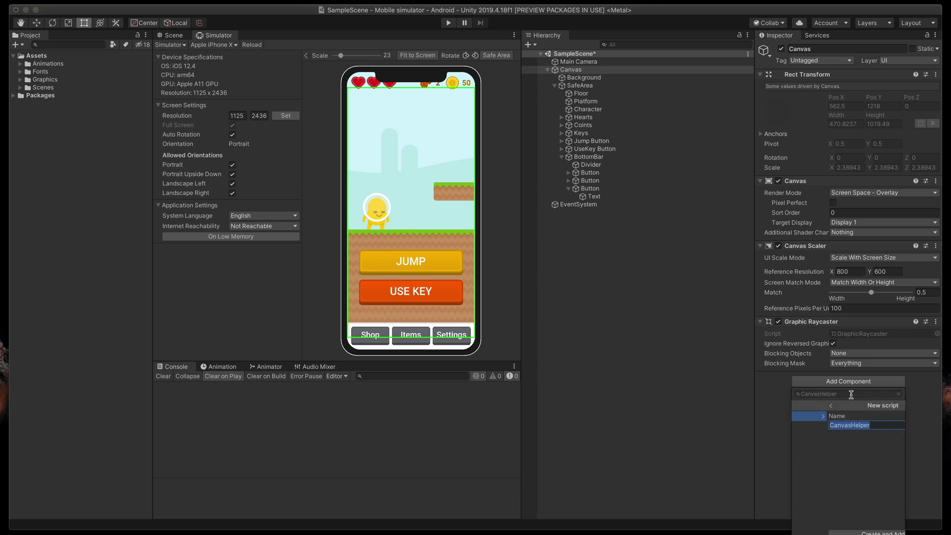
key(Return)
double_click(852, 389)
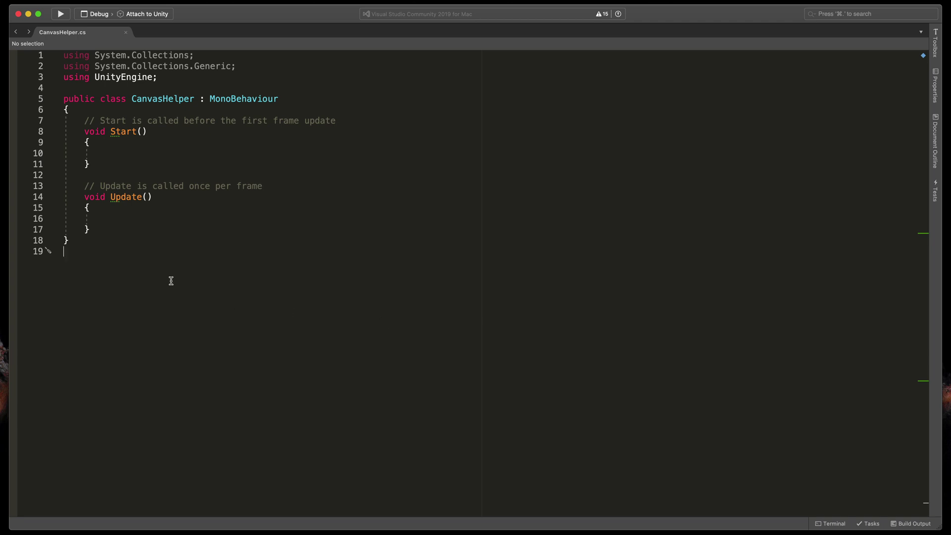
- Replace the CanvasHelper template code with the pasted forum safe-area script and save it
key(super+a)
key(BackSpace)
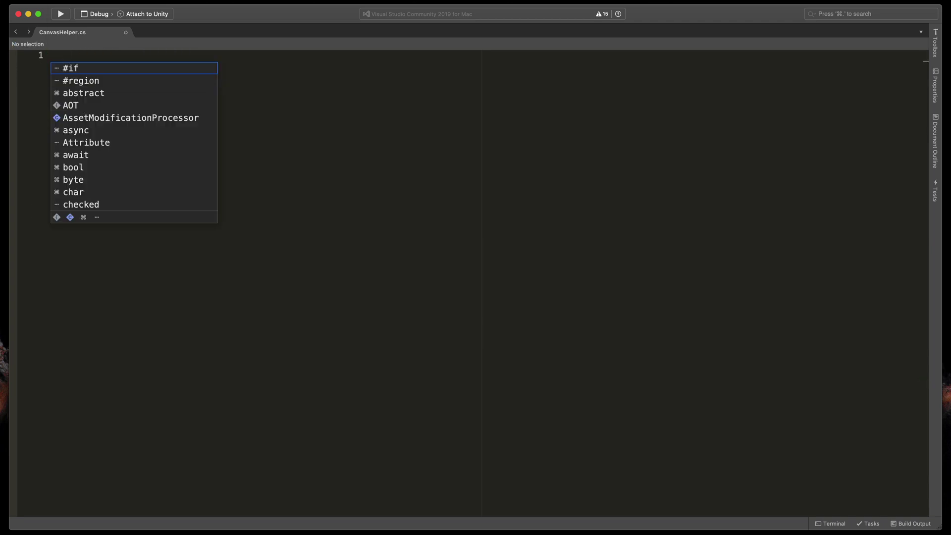
key(super+v)
scroll(213, 100, up, 6)
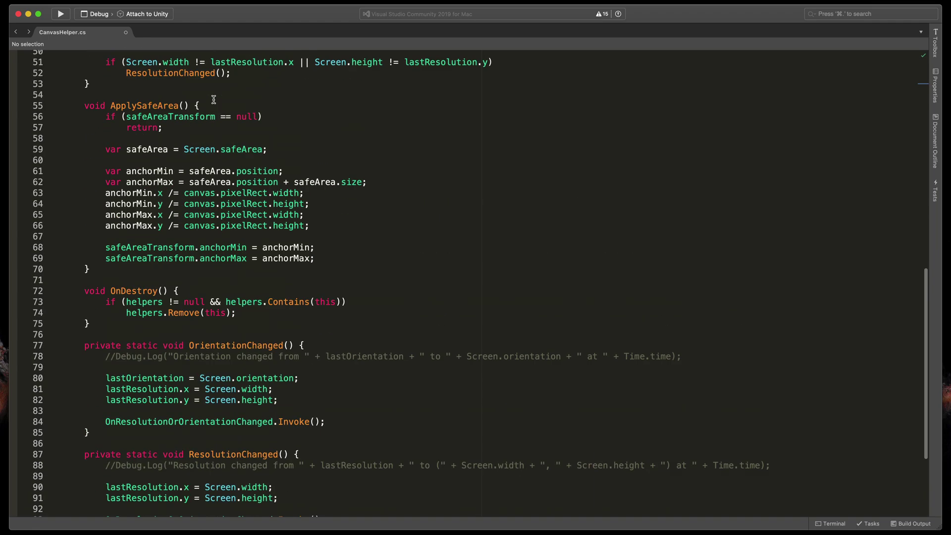
scroll(214, 100, up, 10)
key(super+s)
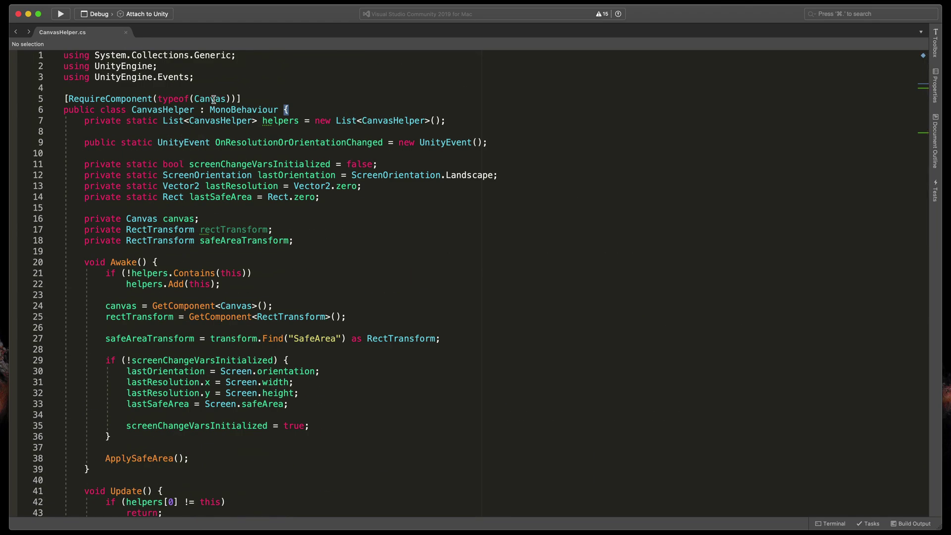
key(super+Tab)
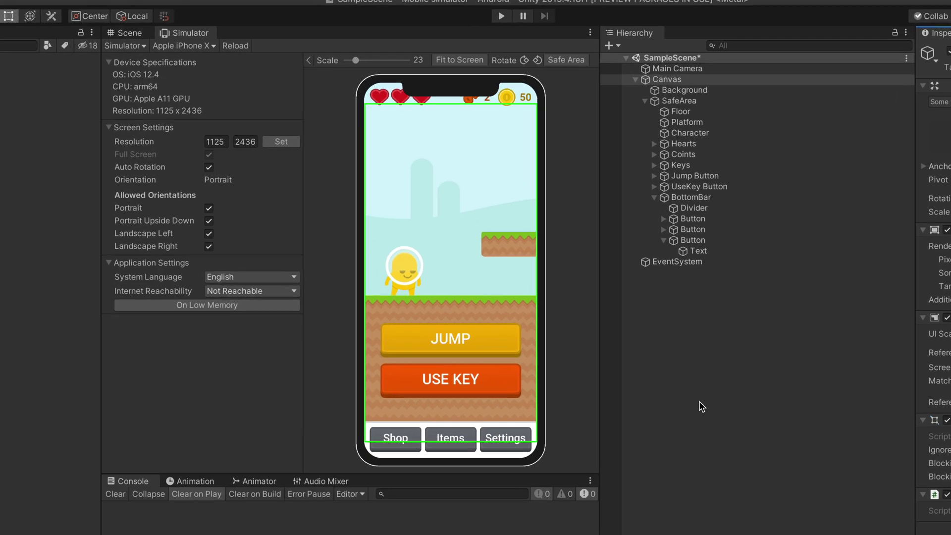
- Play the game in the iPhone X simulator to check the UI sits below the notch
click(515, 13)
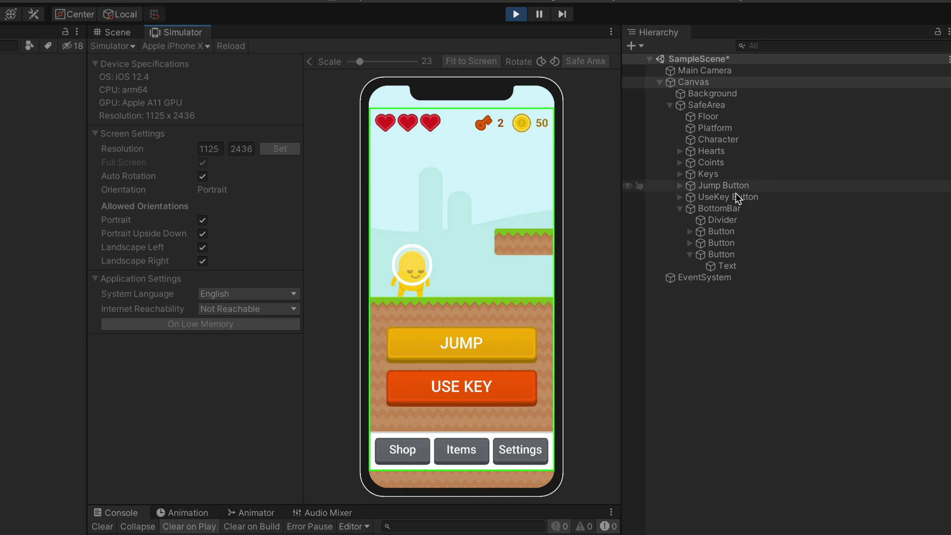
- Drag the BottomBar's bottom edge down in the Scene view, then preview it in the Simulator
click(722, 208)
click(117, 33)
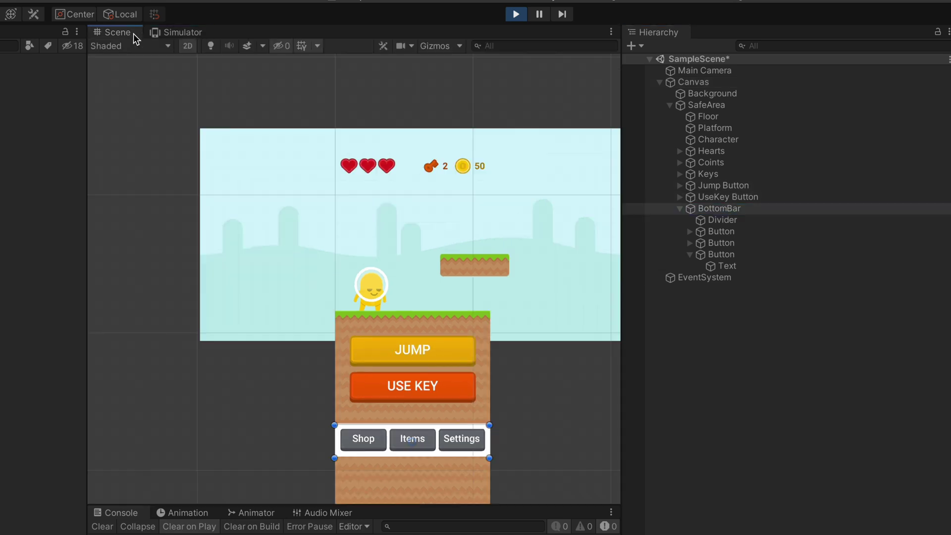
drag(399, 460, 398, 502)
click(183, 33)
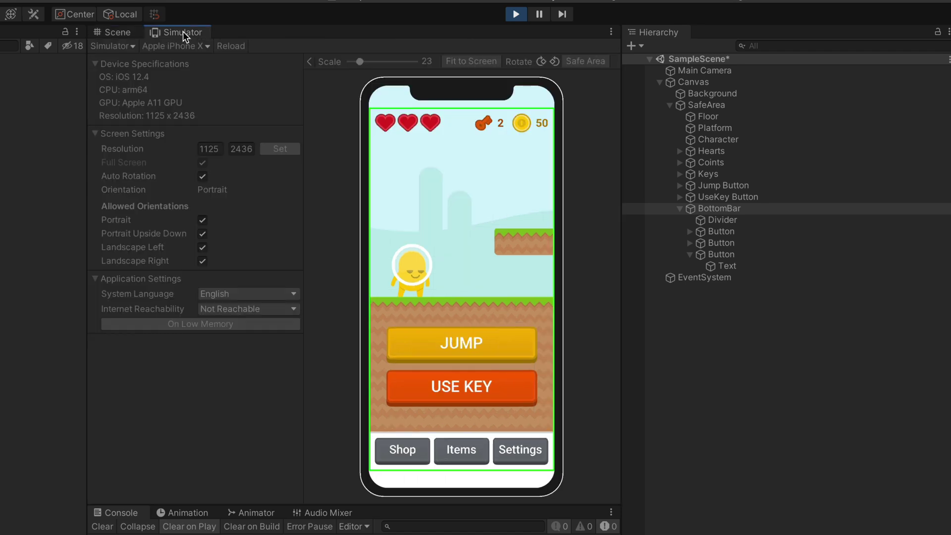